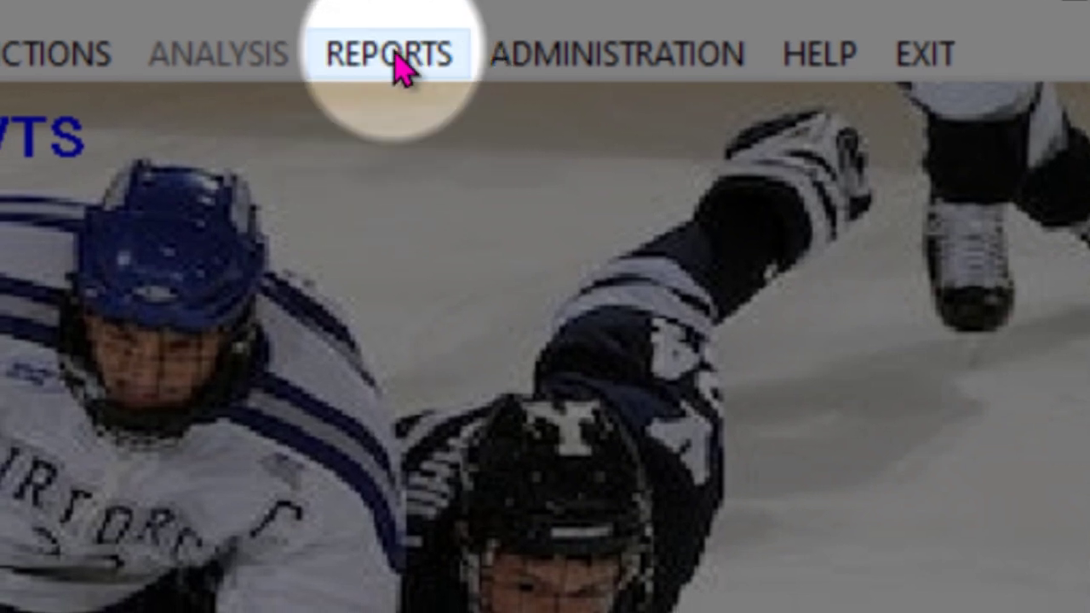
Open the Team Standings Report from the NHL Reports list.
left_click(402, 70)
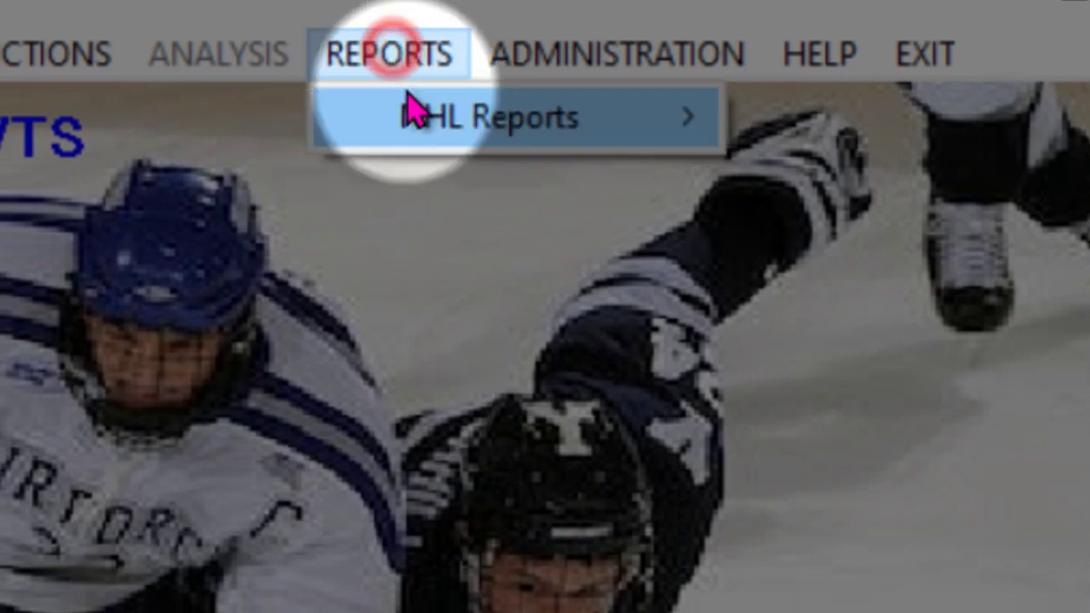
mouse_move(418, 124)
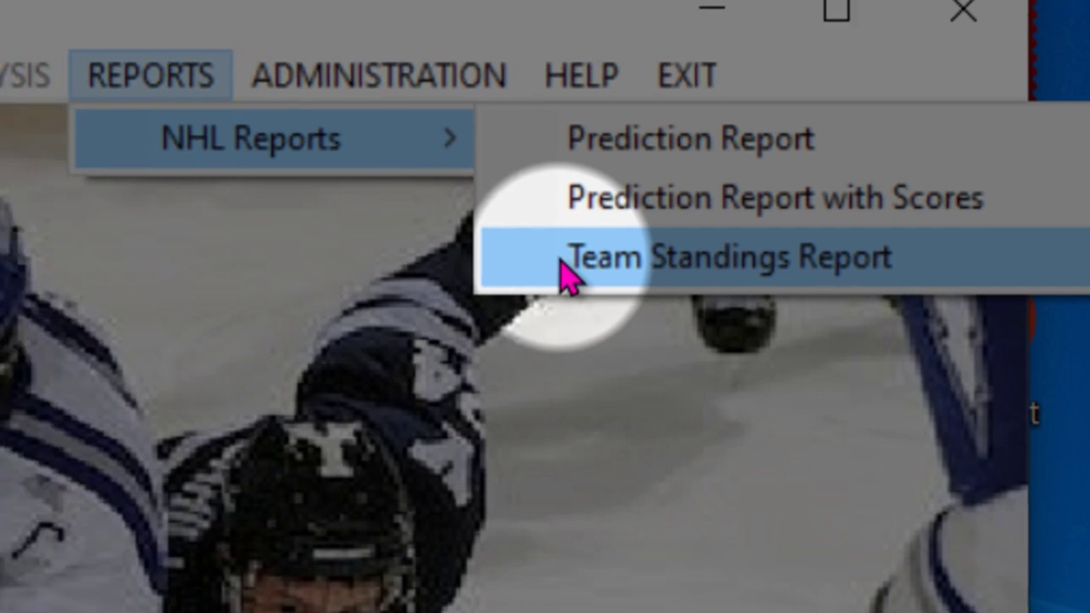
left_click(474, 271)
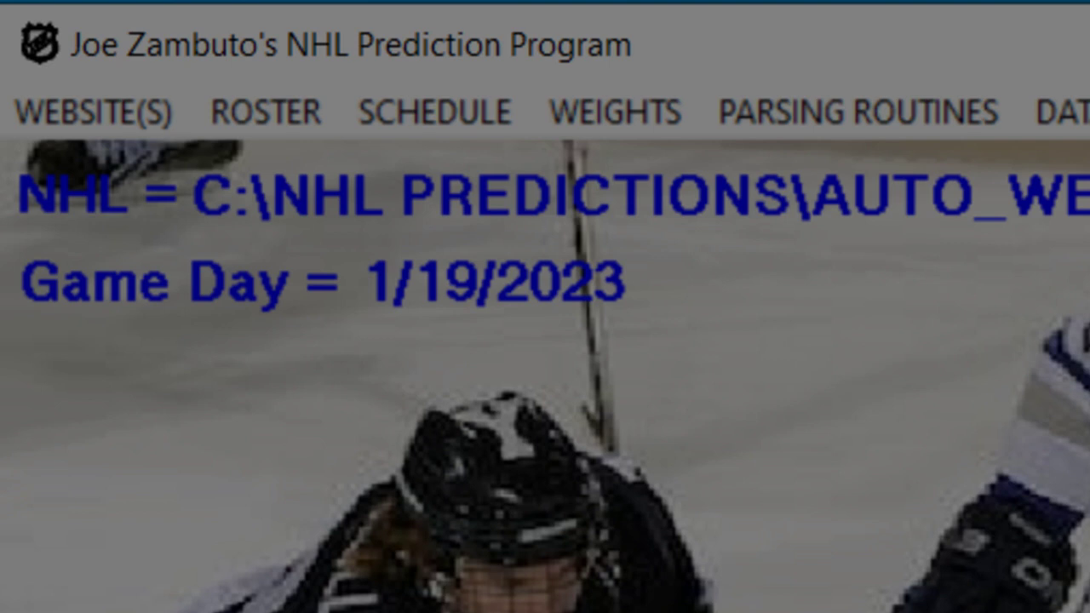
Go back to REPORTS > NHL Reports and open the Prediction Report.
left_click(366, 111)
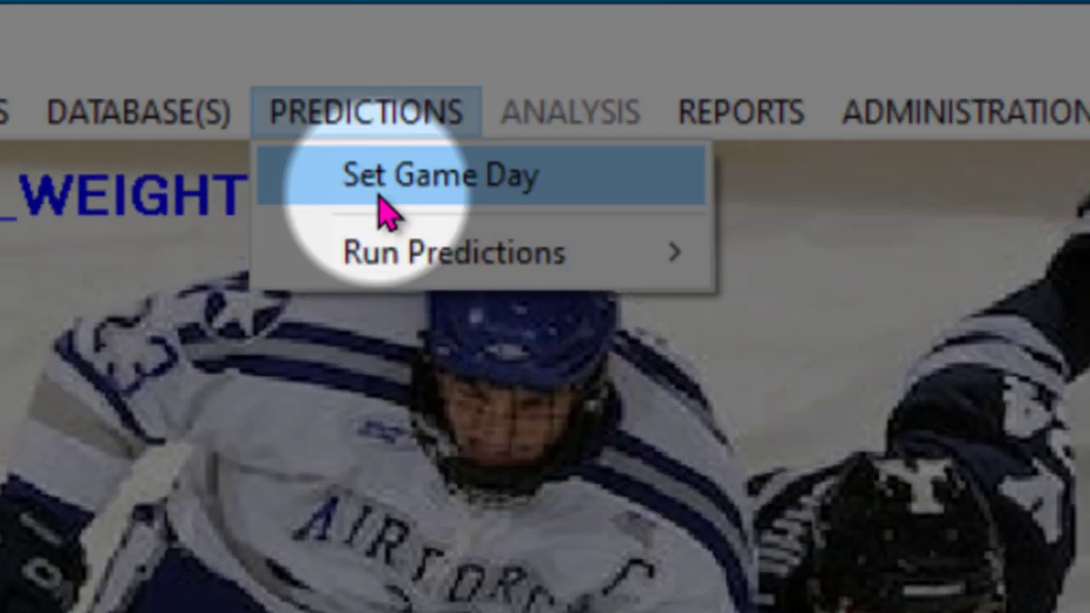
mouse_move(759, 128)
mouse_move(837, 180)
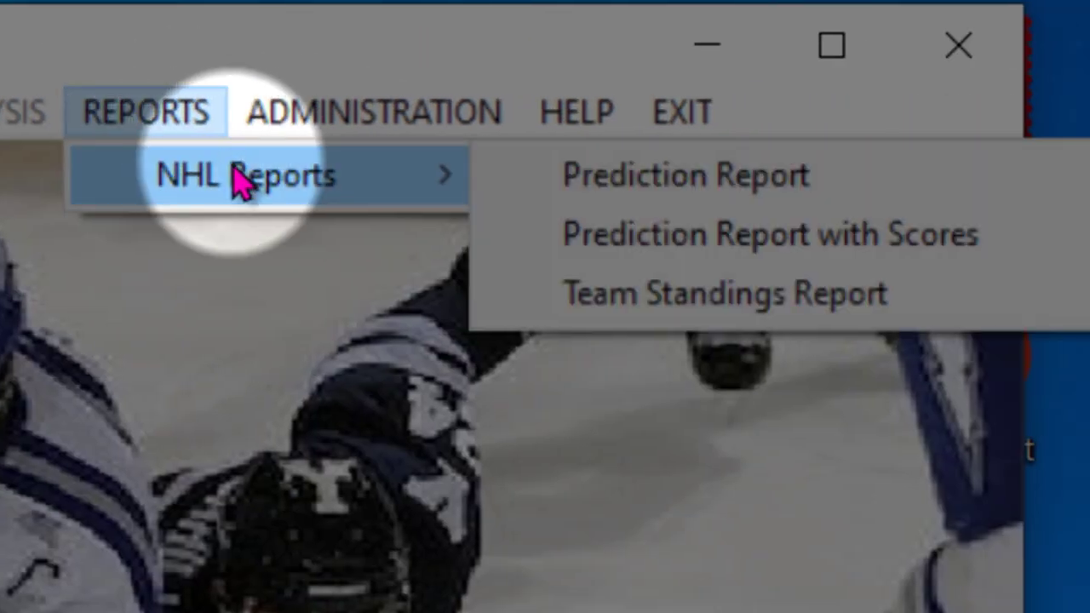
left_click(644, 181)
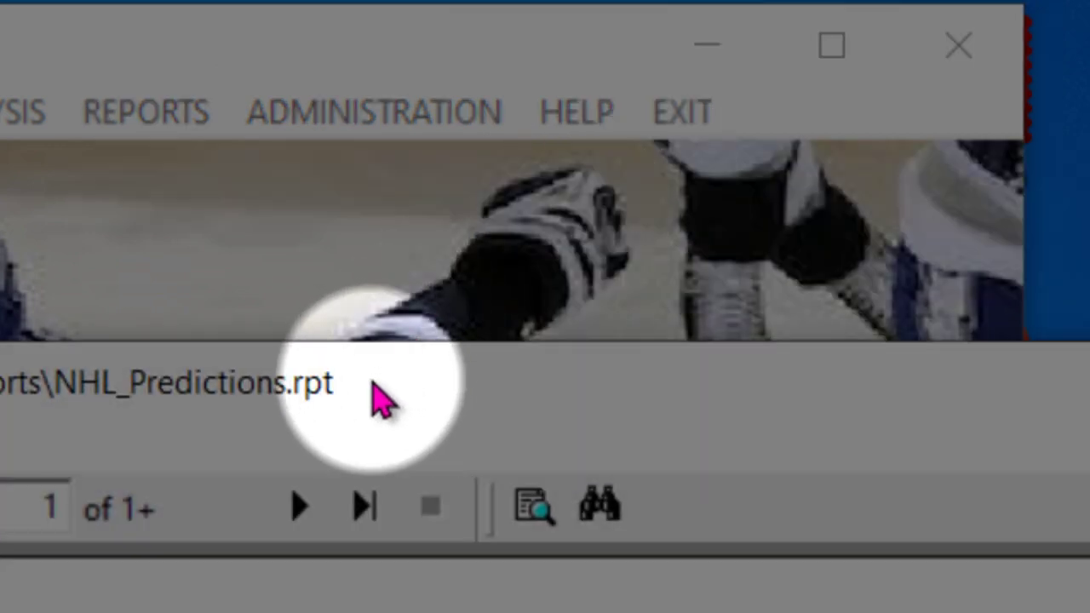
Export all pages as Acrobat PDF to disk, then cancel at the save-file dialog.
left_click(365, 377)
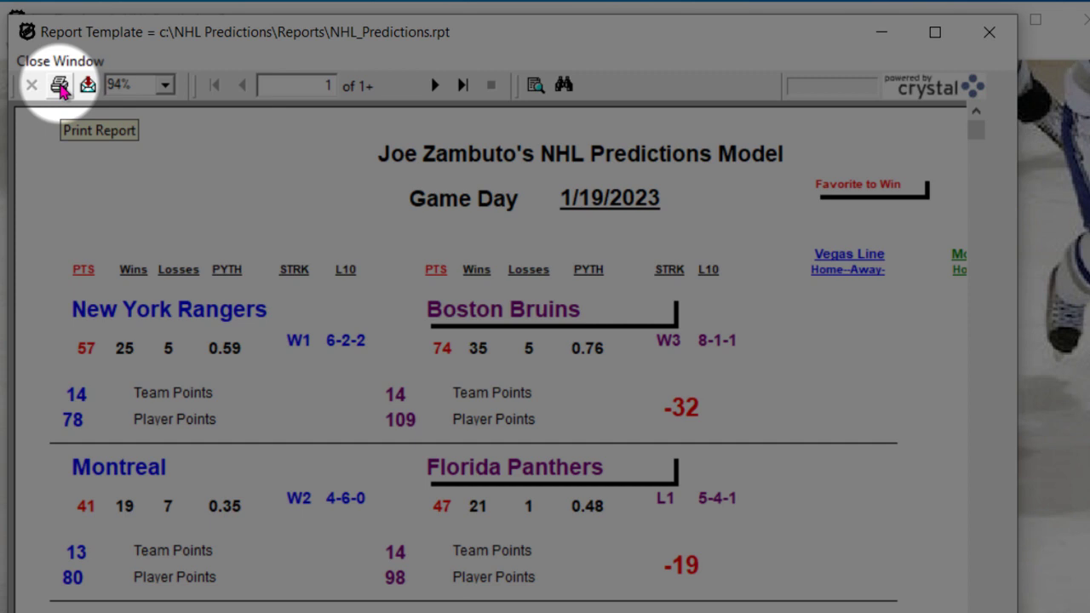
left_click(88, 86)
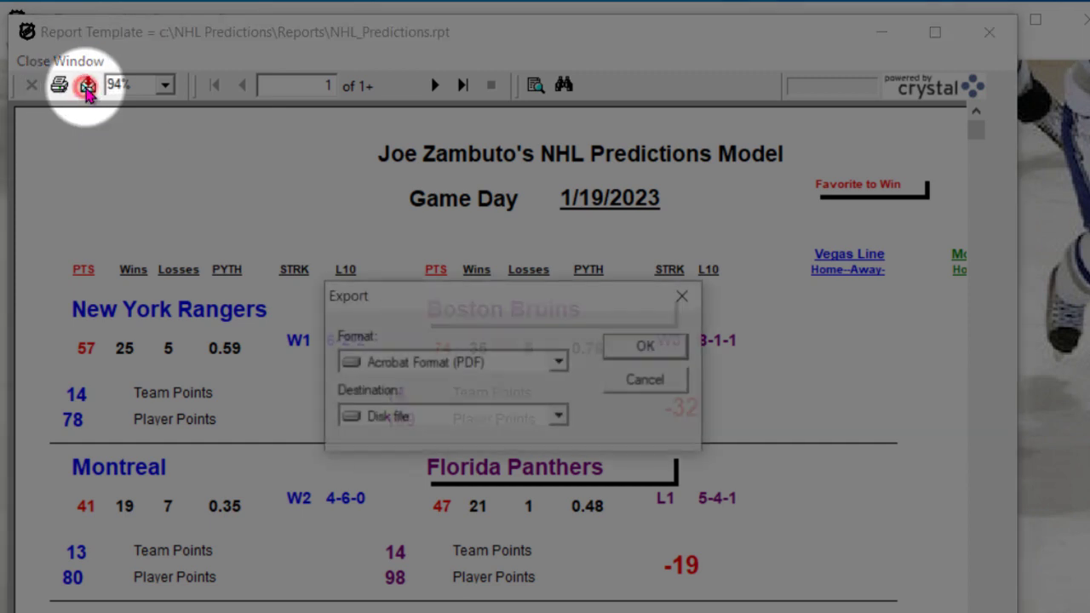
left_click(559, 362)
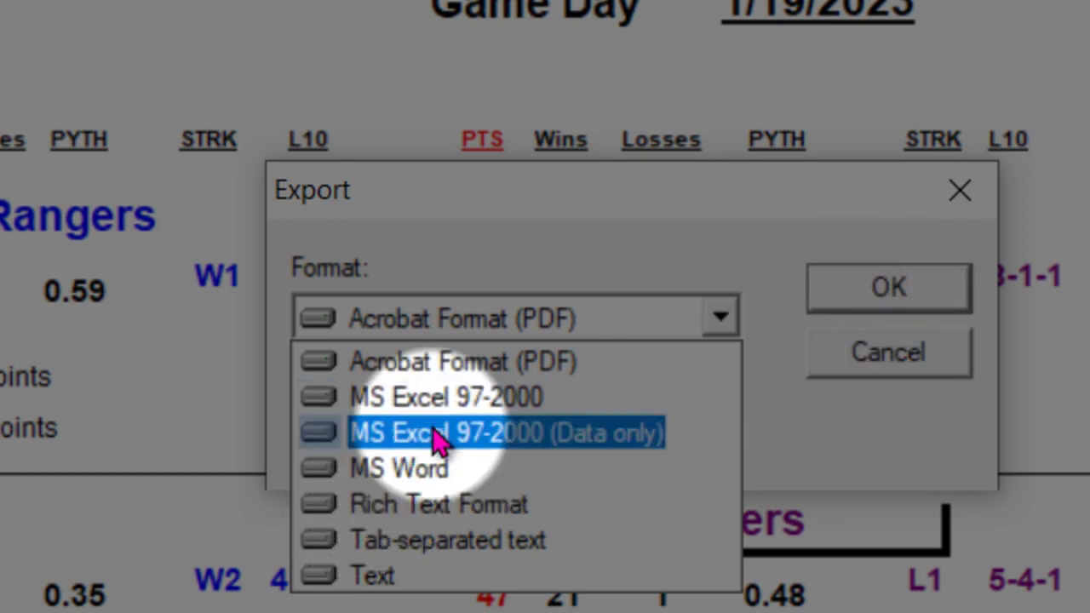
left_click(489, 362)
left_click(886, 294)
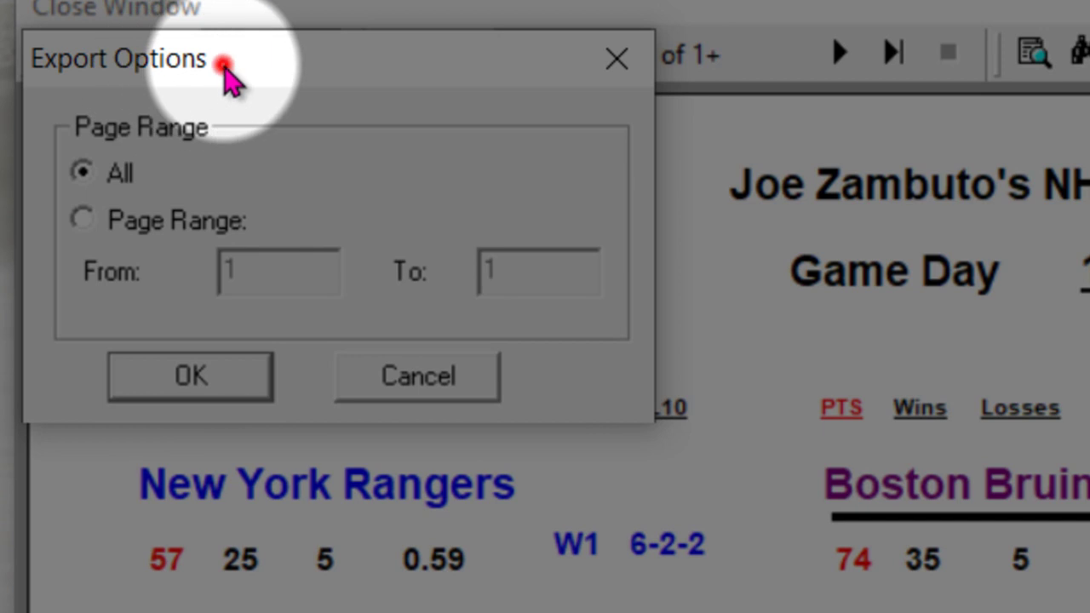
left_click_drag(155, 18, 369, 71)
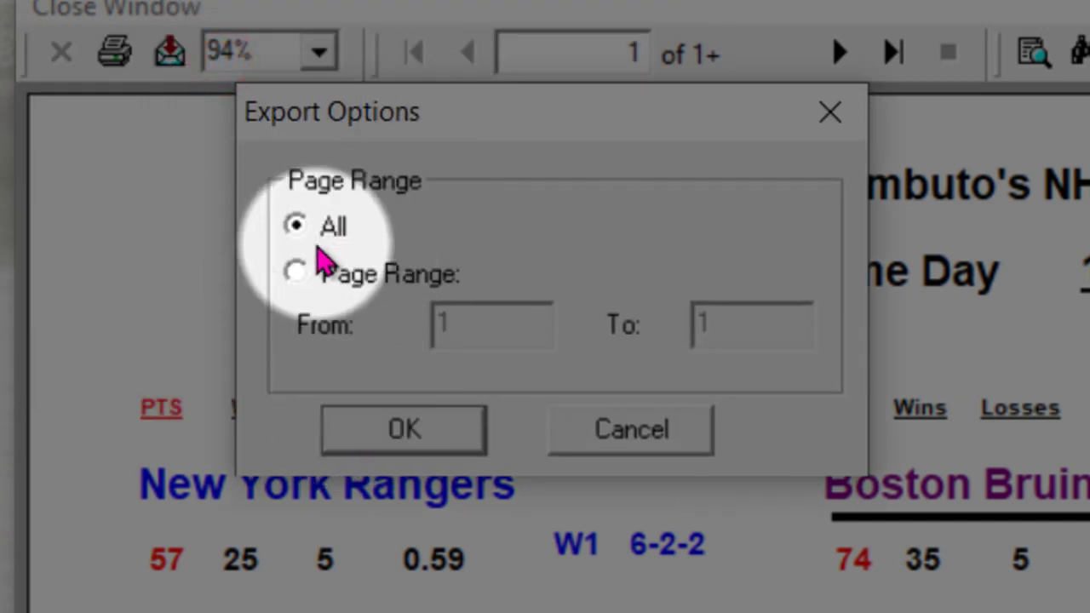
left_click(393, 441)
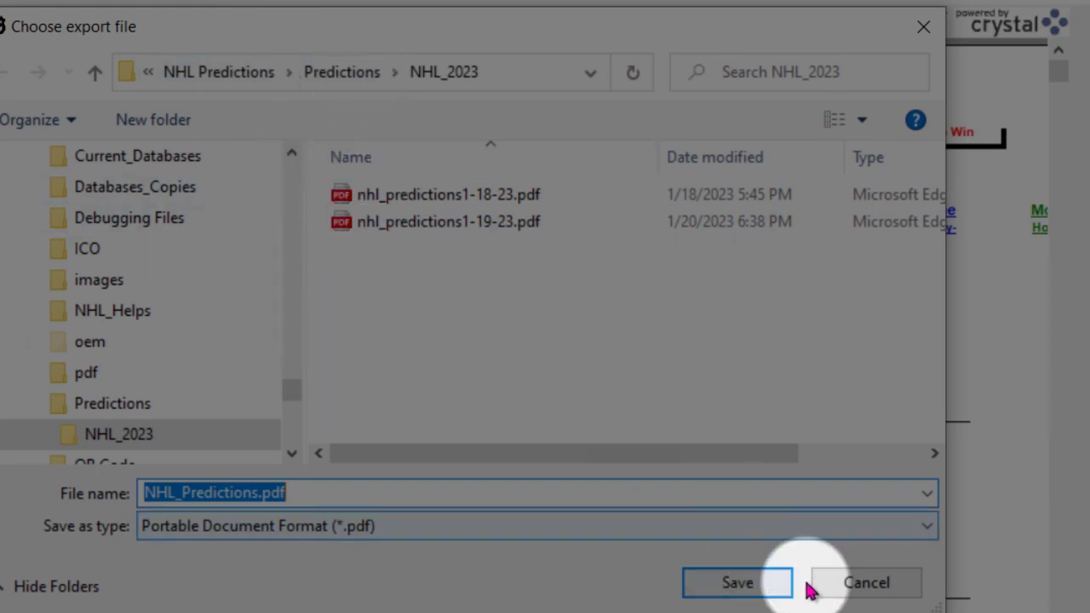
left_click(841, 586)
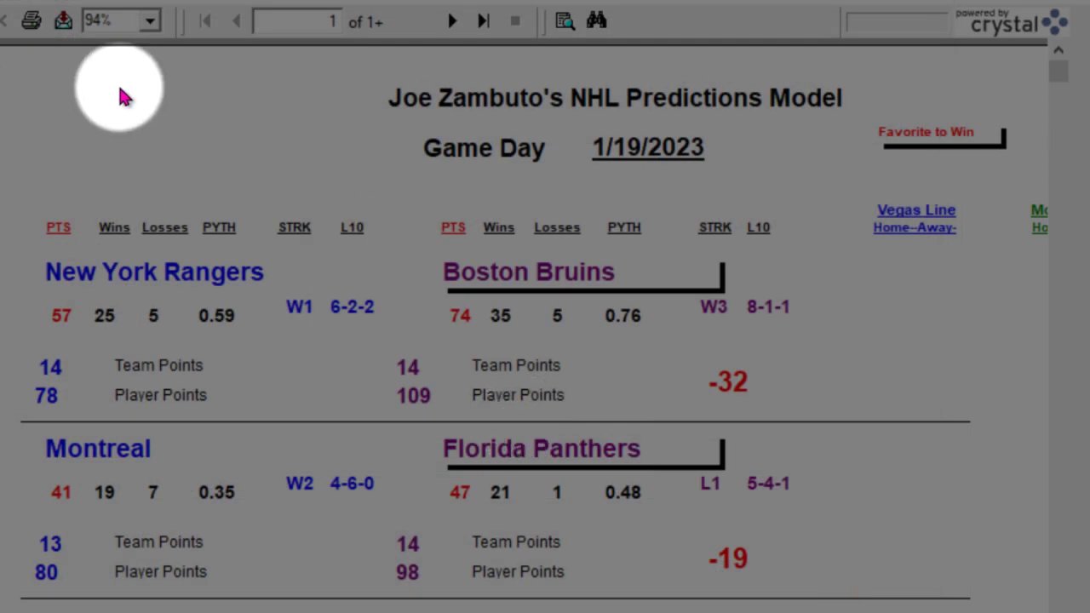
Zoom the 1/19/2023 predictions report to 200%, then back to 100%.
left_click(150, 22)
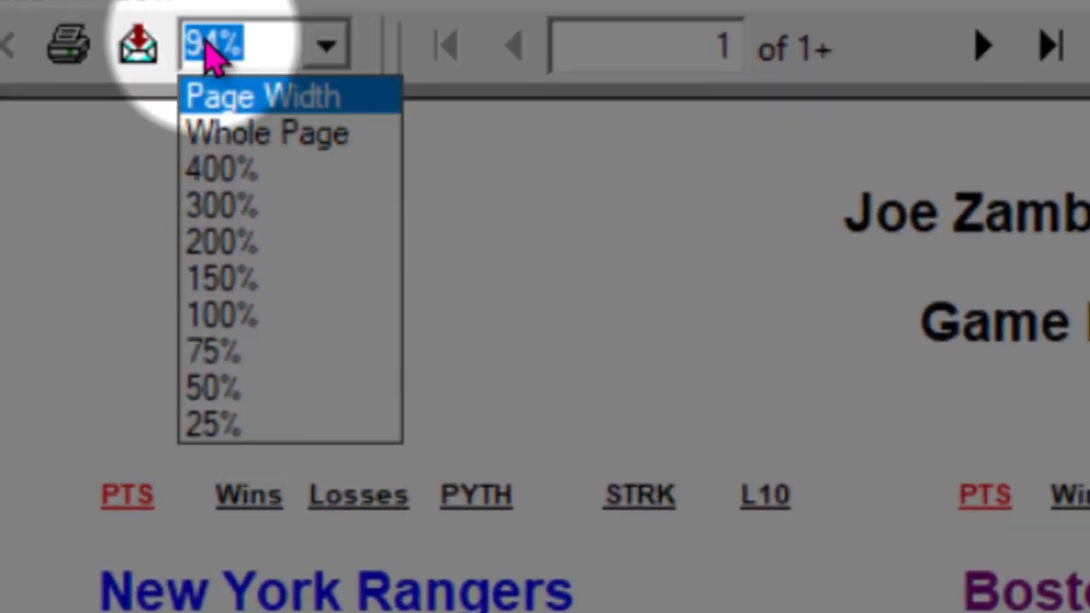
left_click(231, 243)
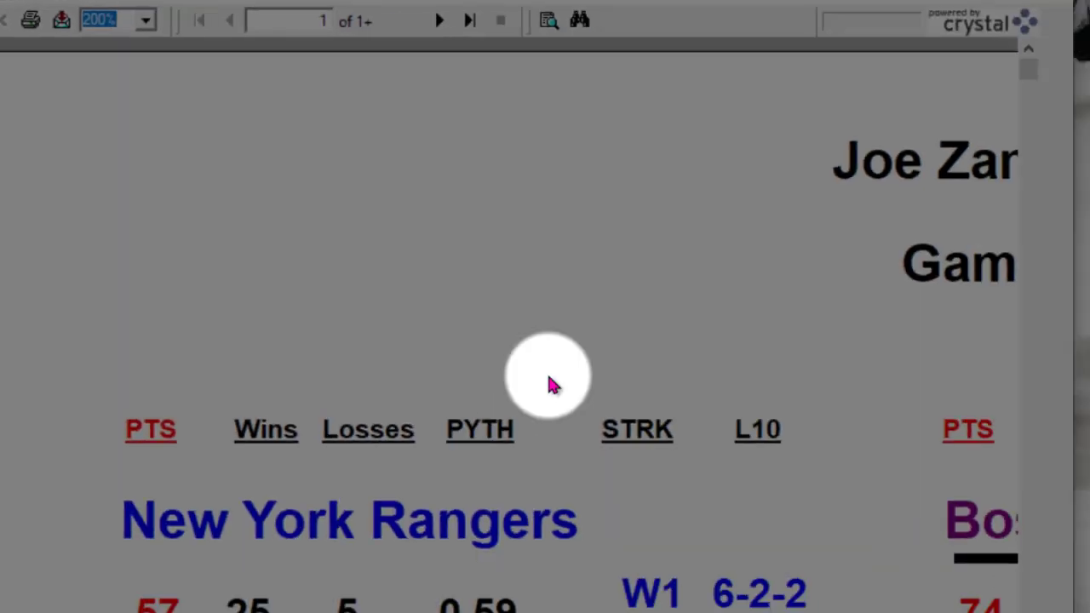
left_click_drag(1025, 70, 1003, 60)
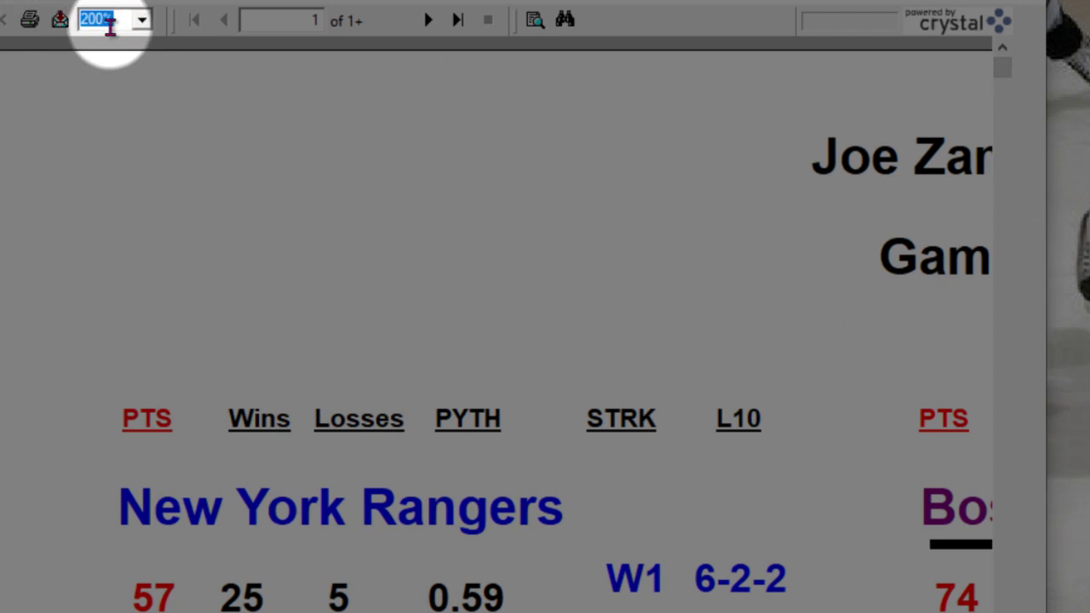
left_click(143, 21)
left_click(102, 138)
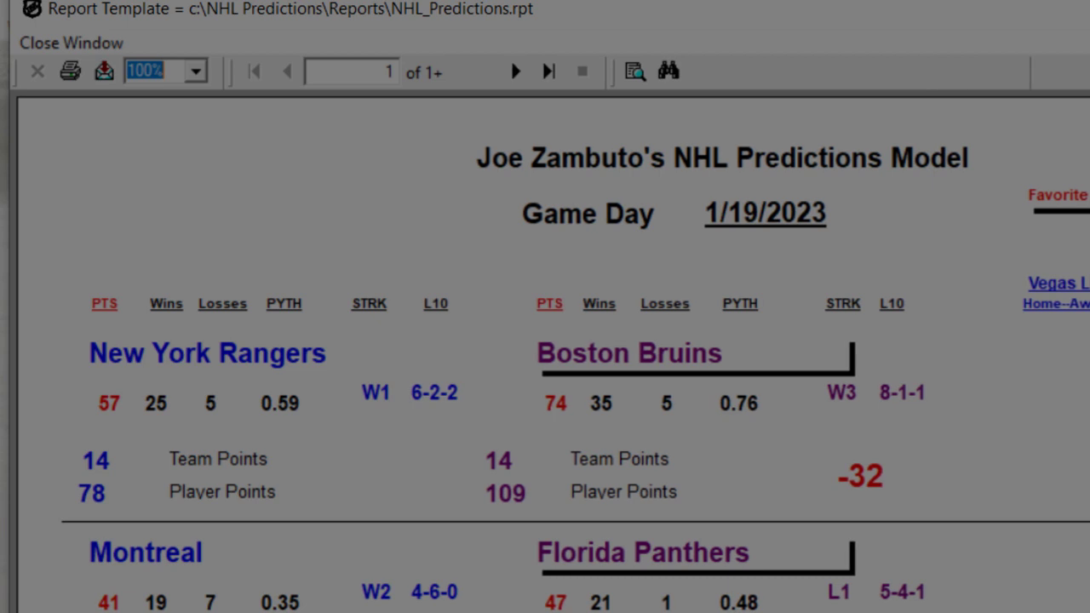
scroll(552, 355, "left", 1)
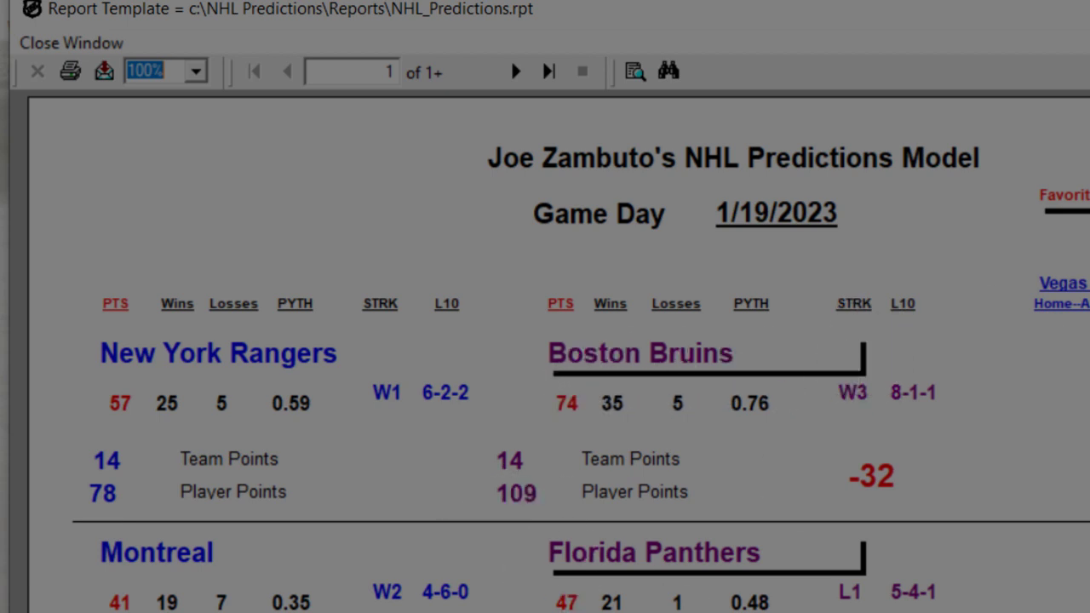
scroll(558, 351, "down", 3)
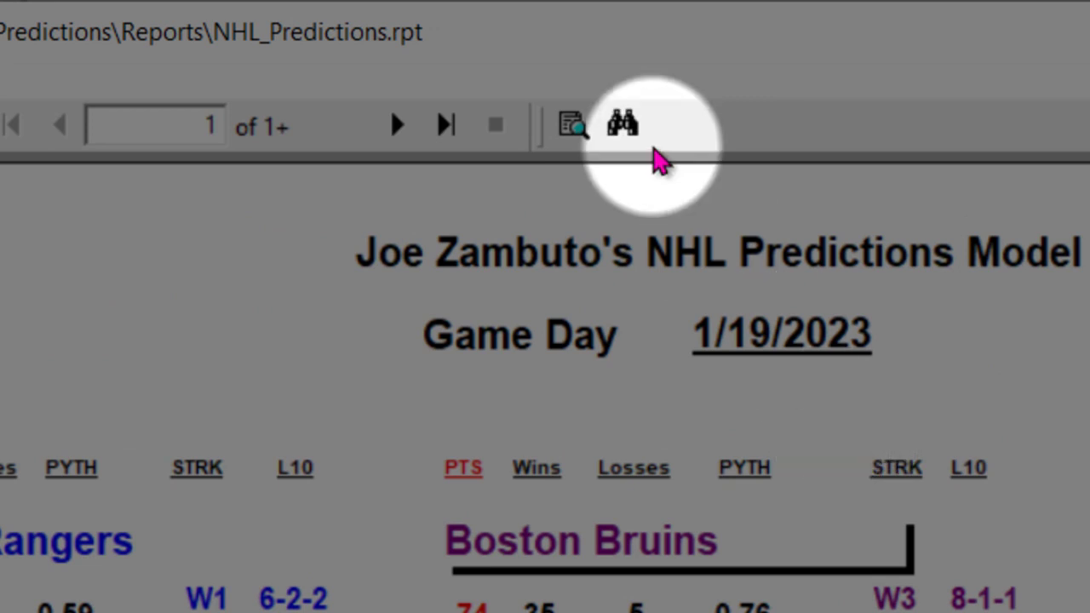
Jump to the last of the four pages, step back two pages, and open Search Text.
left_click(445, 126)
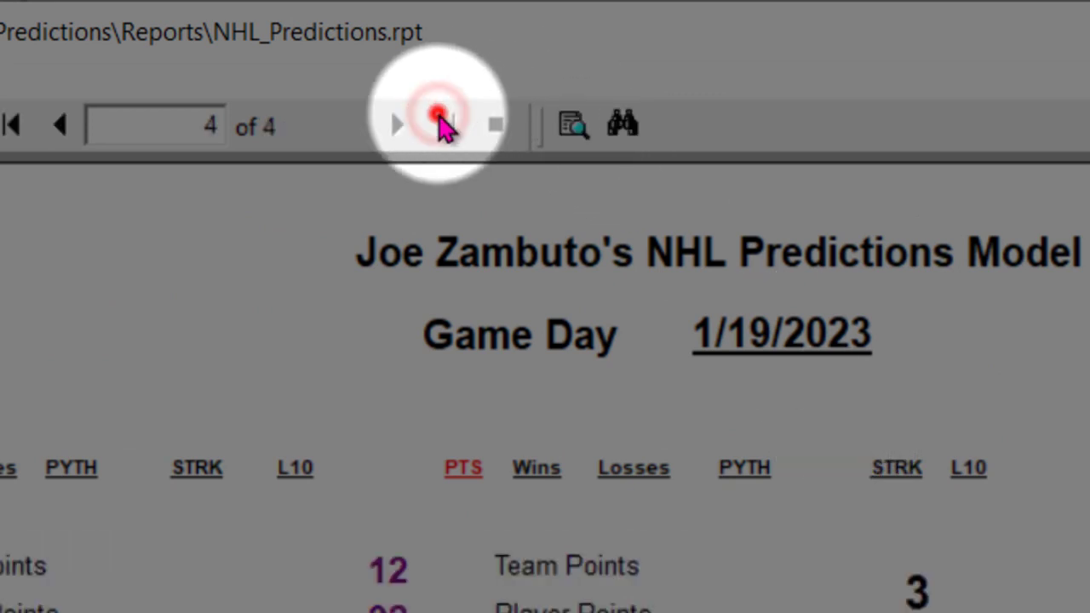
left_click(78, 128)
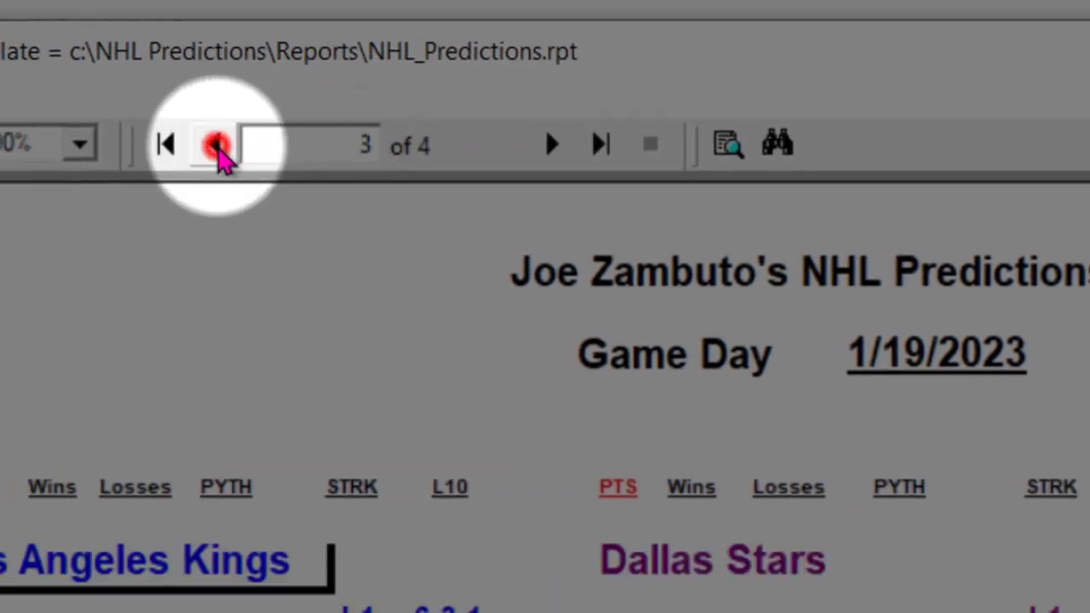
left_click(79, 127)
left_click(79, 128)
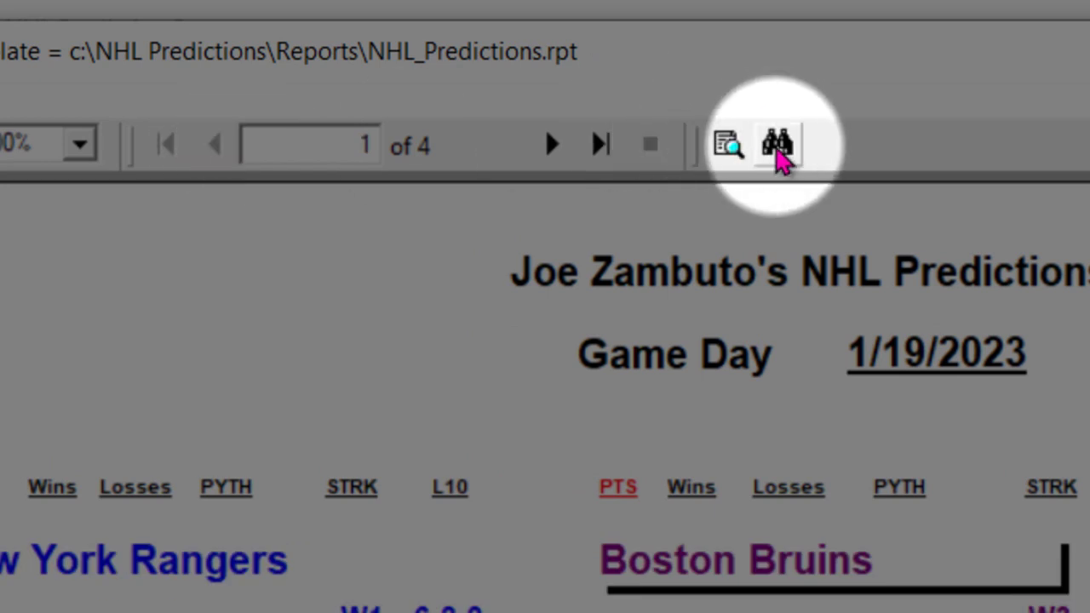
left_click(778, 147)
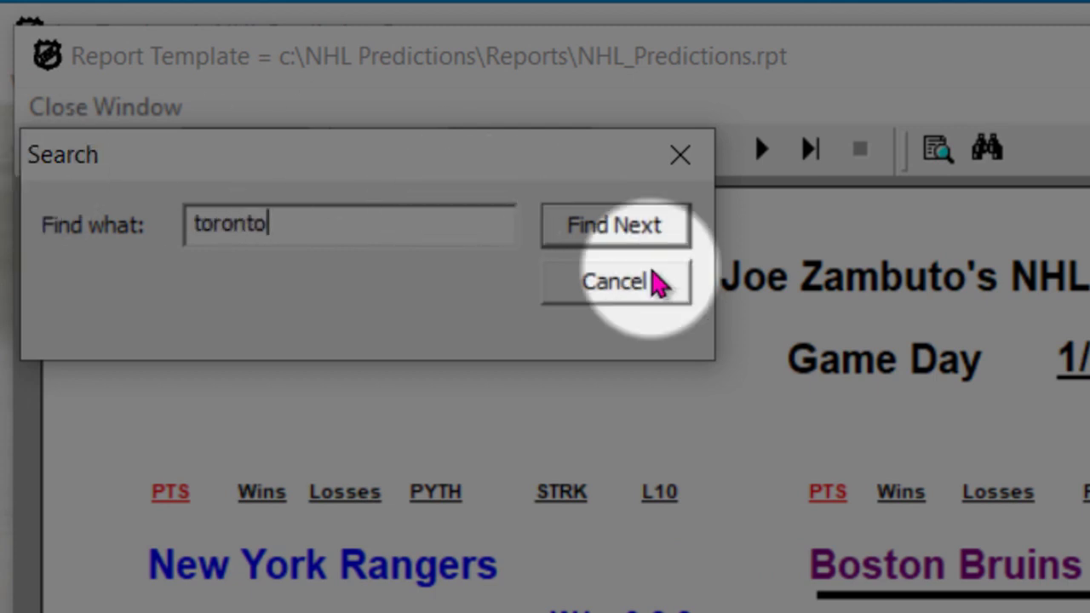
Find 'toronto' (Maple Leafs vs Jets on page 4), close the search, return to page 1.
left_click(570, 228)
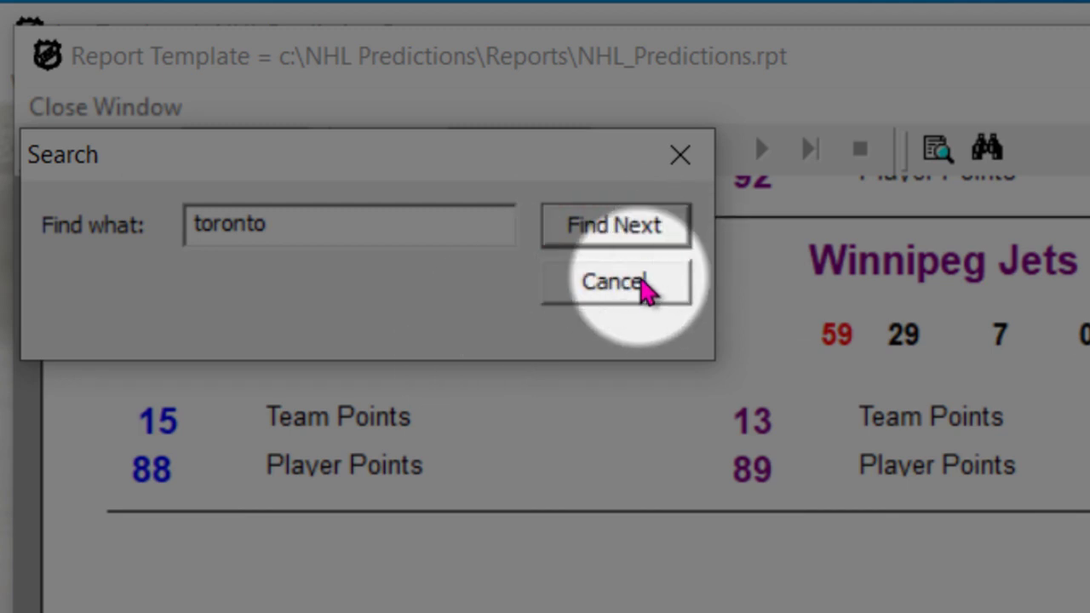
left_click(638, 278)
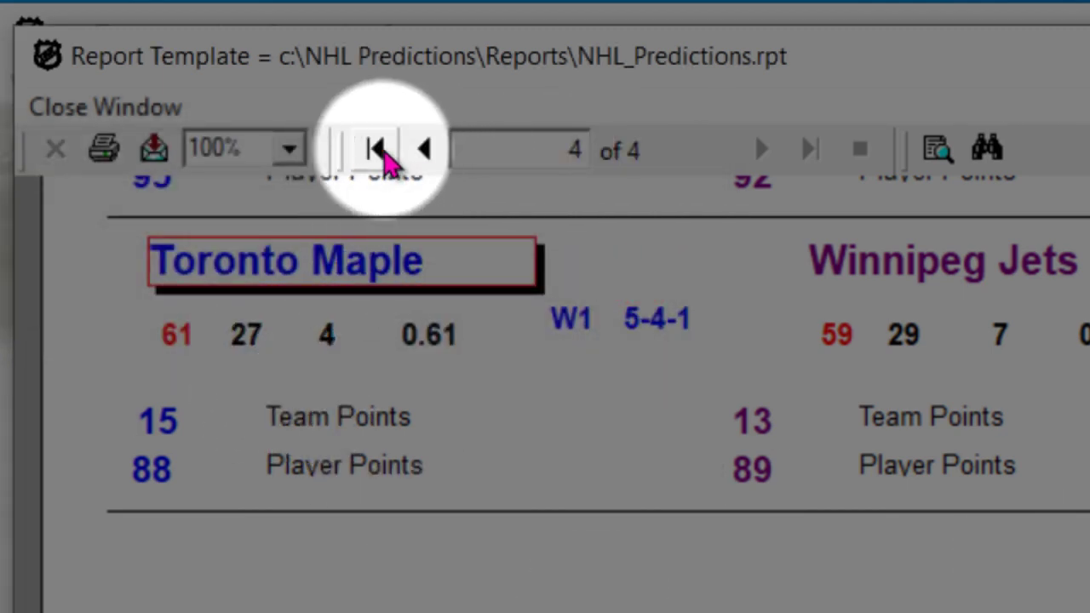
left_click(380, 154)
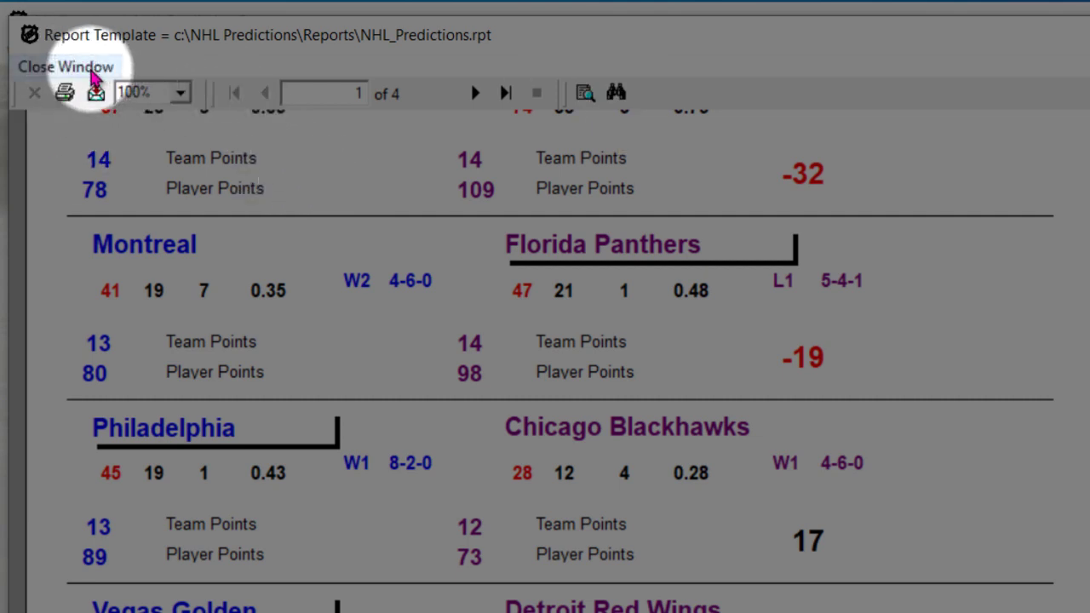
Close the predictions preview and open the Prediction Report with Scores.
left_click(90, 70)
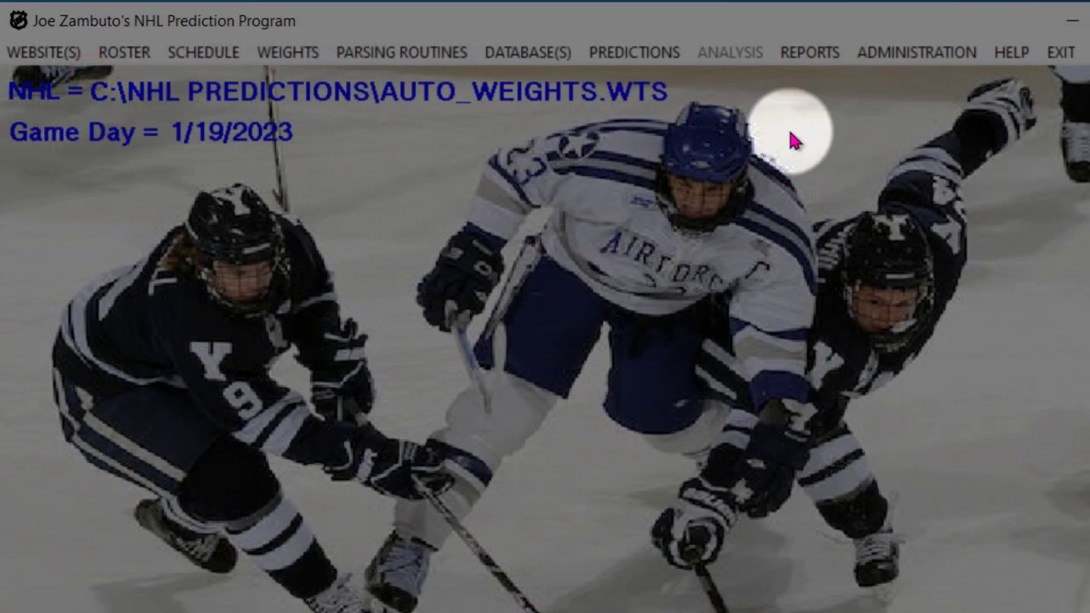
left_click(814, 51)
mouse_move(838, 83)
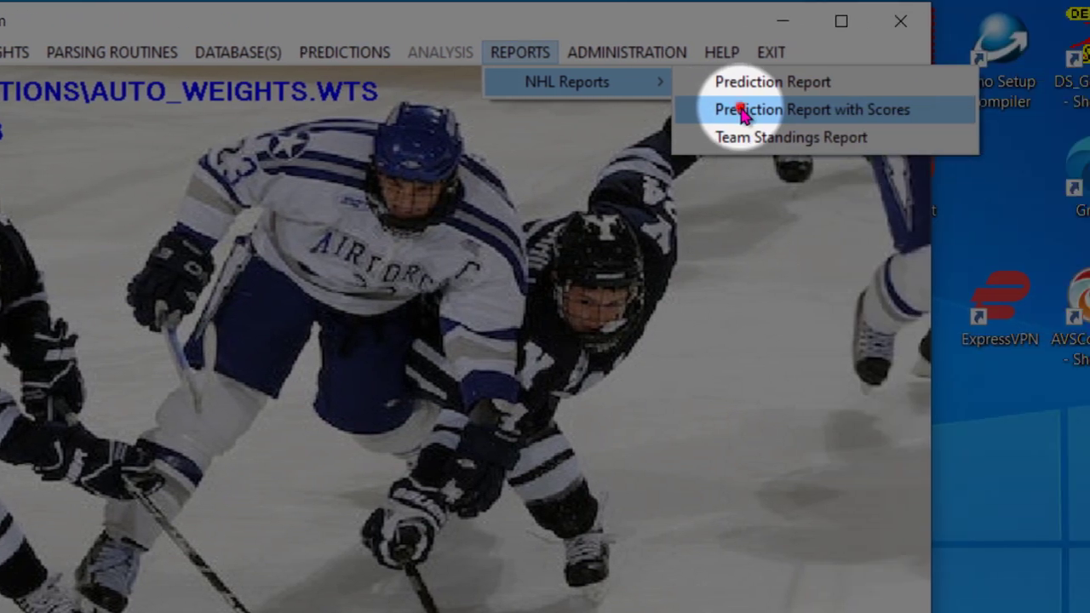
left_click(743, 111)
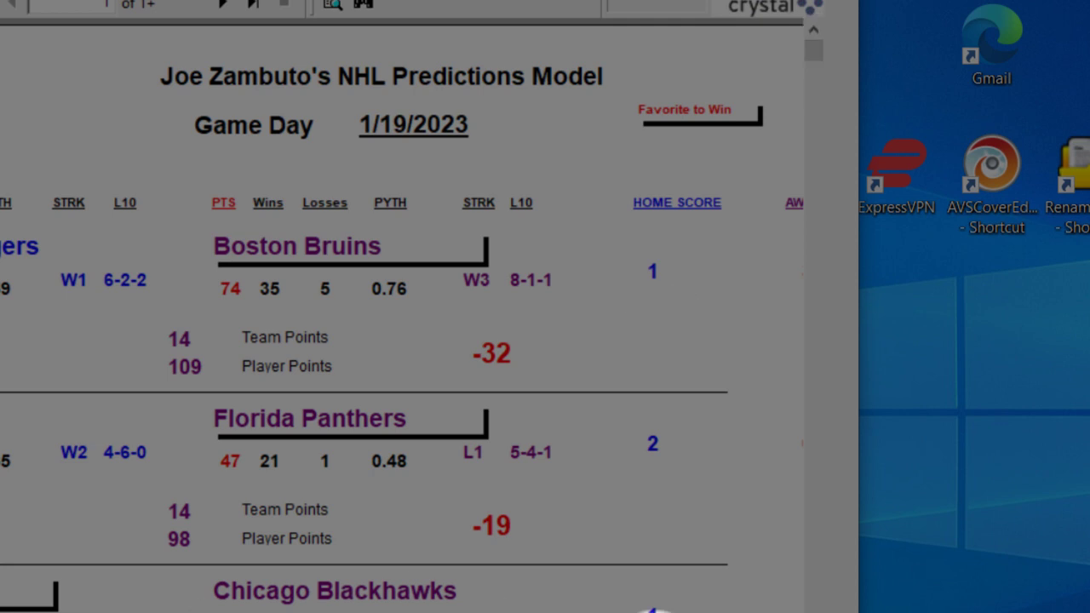
Scroll the scores report sideways to review the HOME SCORE and AWAY SCORE columns.
left_click(781, 609)
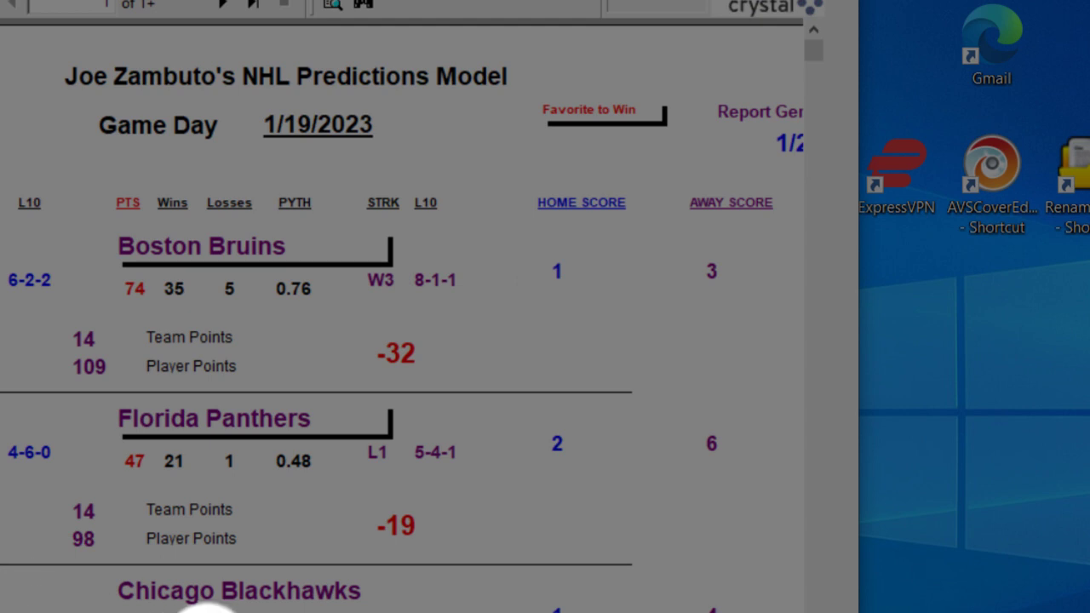
scroll(204, 608, "right", 3)
scroll(705, 607, "left", 2)
scroll(402, 340, "left", 2)
scroll(402, 341, "right", 2)
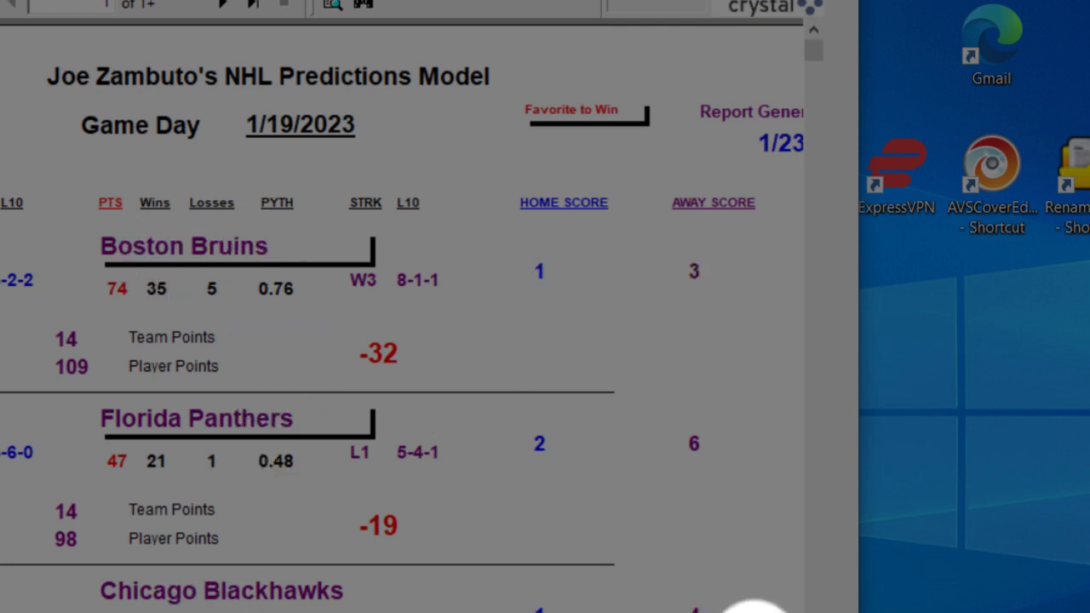
scroll(813, 603, "down", 3)
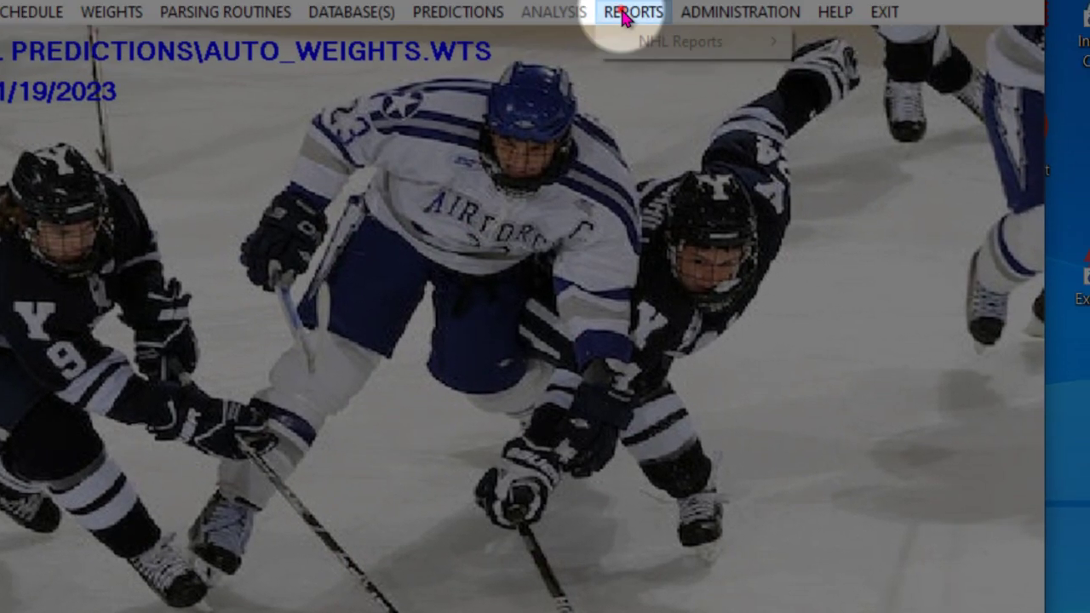
left_click(632, 9)
mouse_move(628, 86)
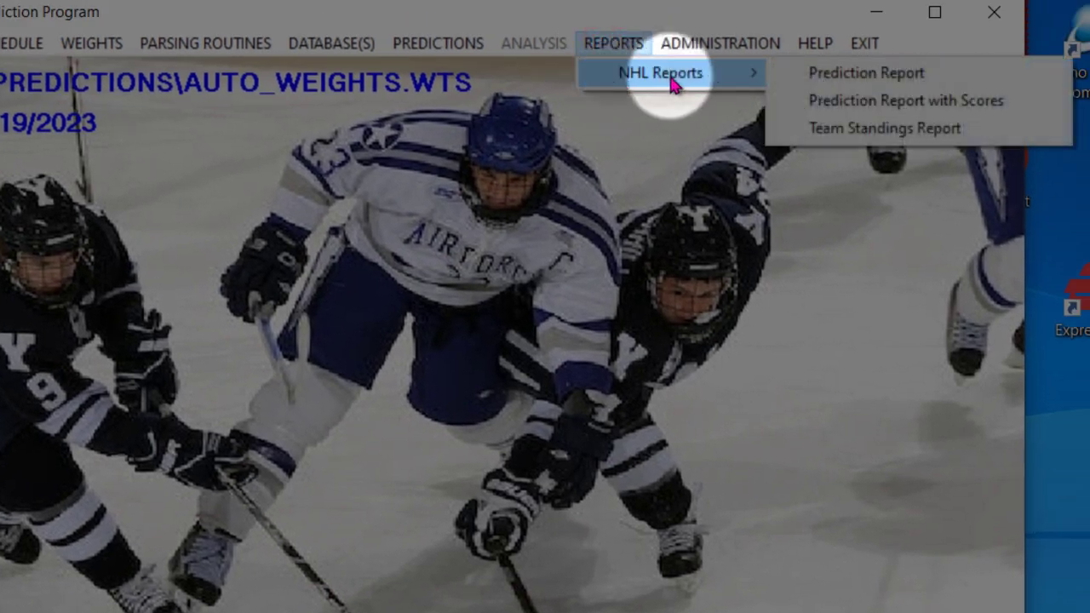
left_click(848, 129)
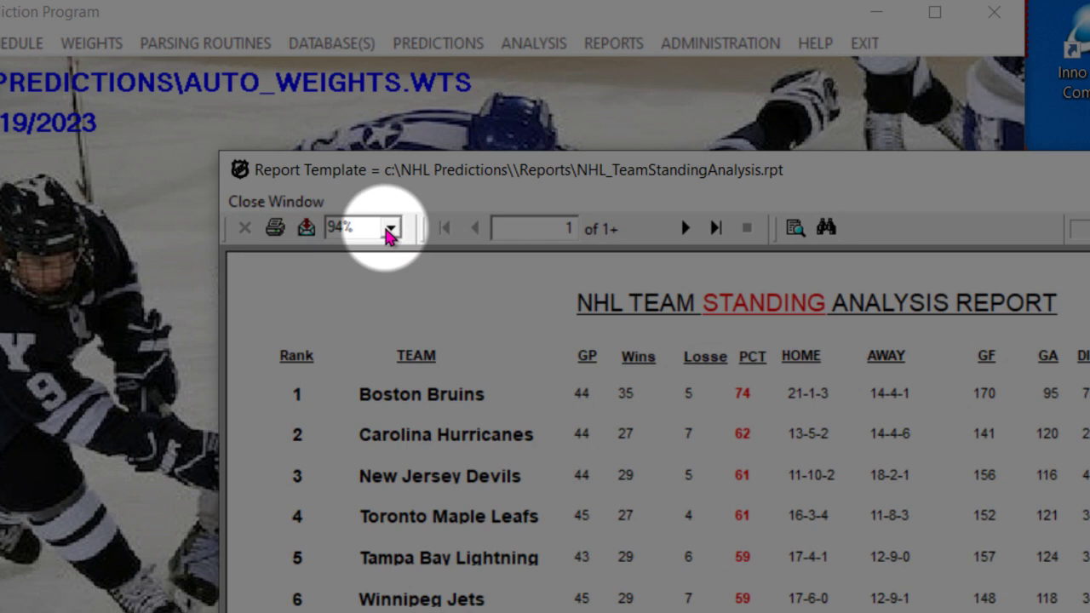
left_click_drag(402, 170, 12, 46)
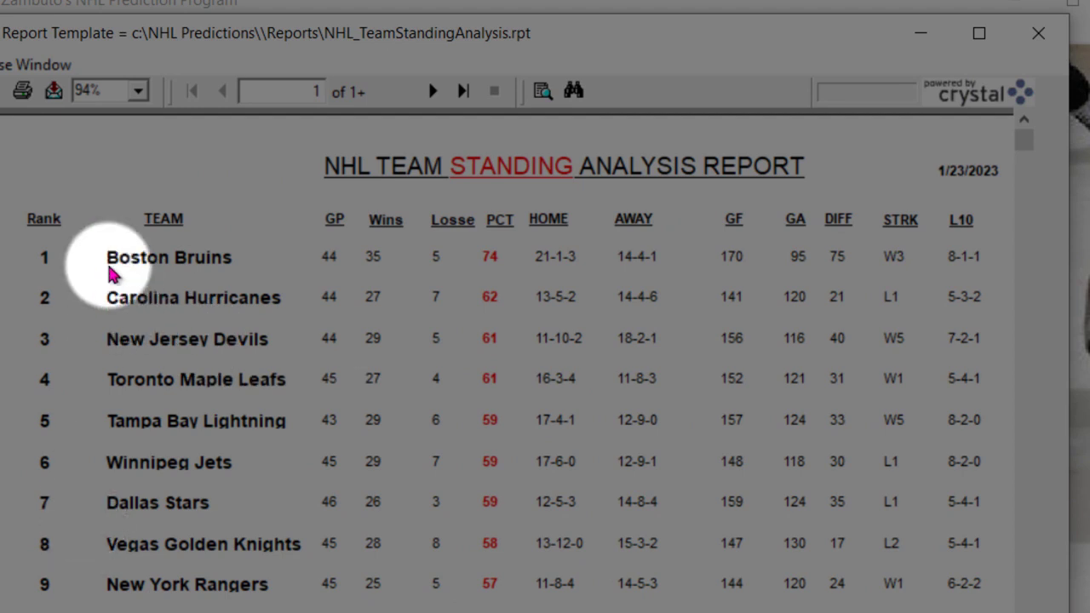
left_click(40, 70)
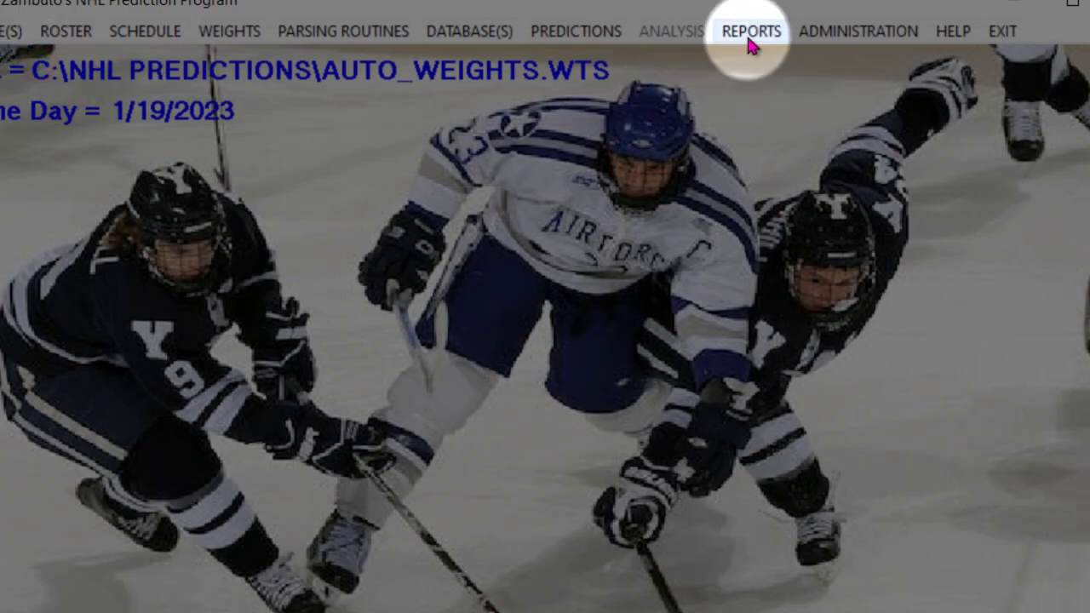